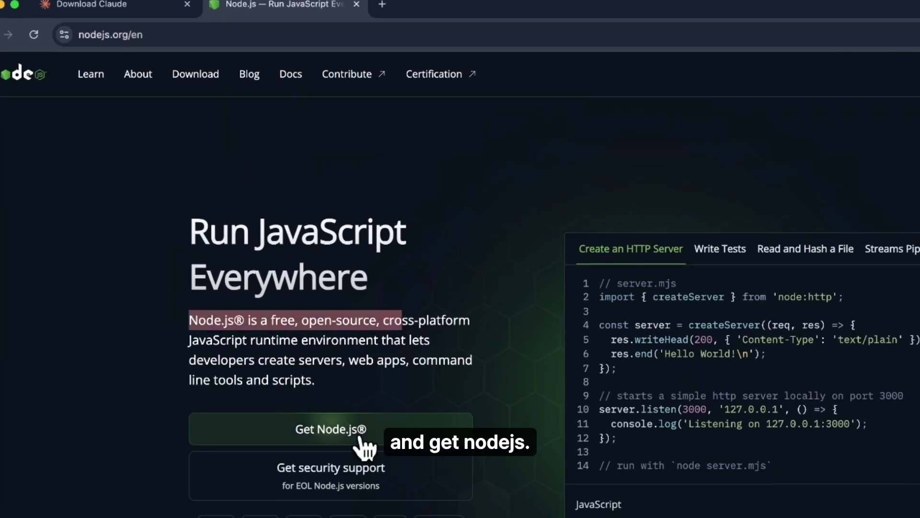
Open the Node.js download page, copy the nvm v0.40.3 curl install command, and run it in Terminal
{"action": "left_click", "coordinate": [358, 434]}
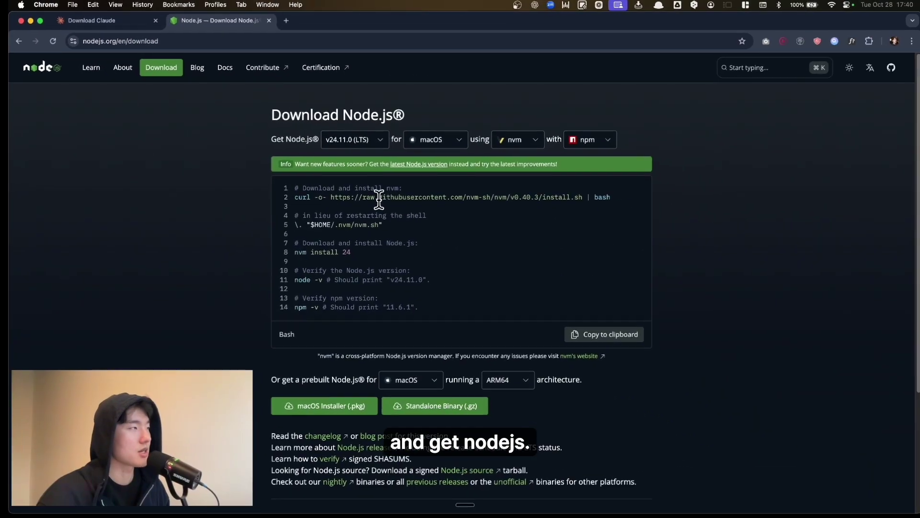
{"action": "triple_click", "coordinate": [378, 197]}
{"action": "key", "text": "super+c"}
{"action": "key", "text": "super+space"}
{"action": "type", "text": "t"}
{"action": "key", "text": "super+v"}
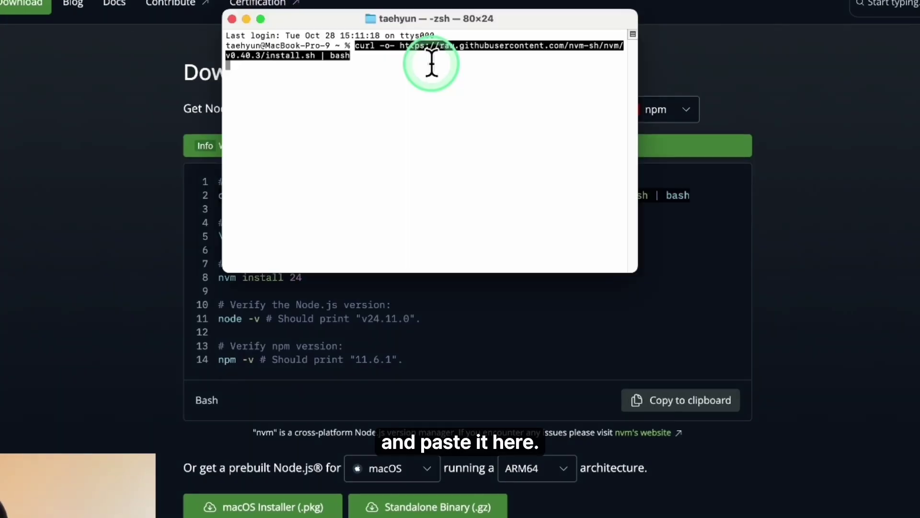
{"action": "key", "text": "Return"}
{"action": "key", "text": "super+Tab"}
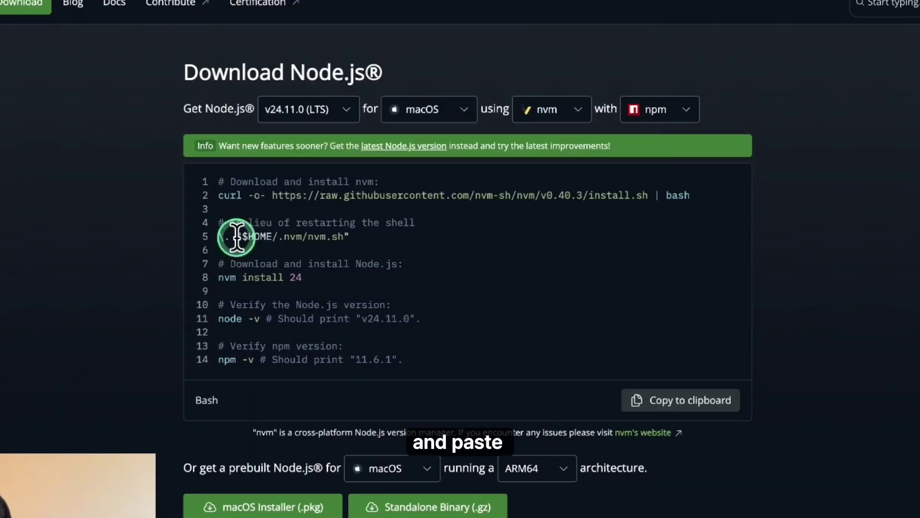
Copy the shell-reload command \. "$HOME/.nvm/nvm.sh" from the Node.js page and run it in Terminal
{"action": "triple_click", "coordinate": [237, 238]}
{"action": "key", "text": "super+c"}
{"action": "key", "text": "super+Tab"}
{"action": "key", "text": "super+v"}
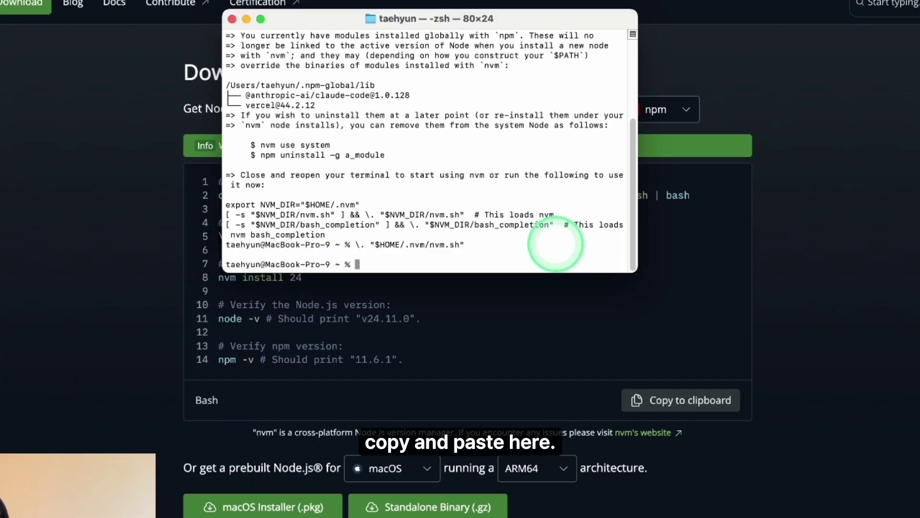
Copy the command nvm install 24 from the Node.js page and run it in Terminal
{"action": "key", "text": "super+Tab"}
{"action": "triple_click", "coordinate": [220, 277]}
{"action": "key", "text": "super+c"}
{"action": "key", "text": "super+Tab"}
{"action": "key", "text": "super+v"}
{"action": "key", "text": "Return"}
{"action": "key", "text": "super+Tab"}
Search Google for "claude mcp" and open the czlonkowski/n8n-mcp GitHub repository
{"action": "left_click", "coordinate": [175, 45]}
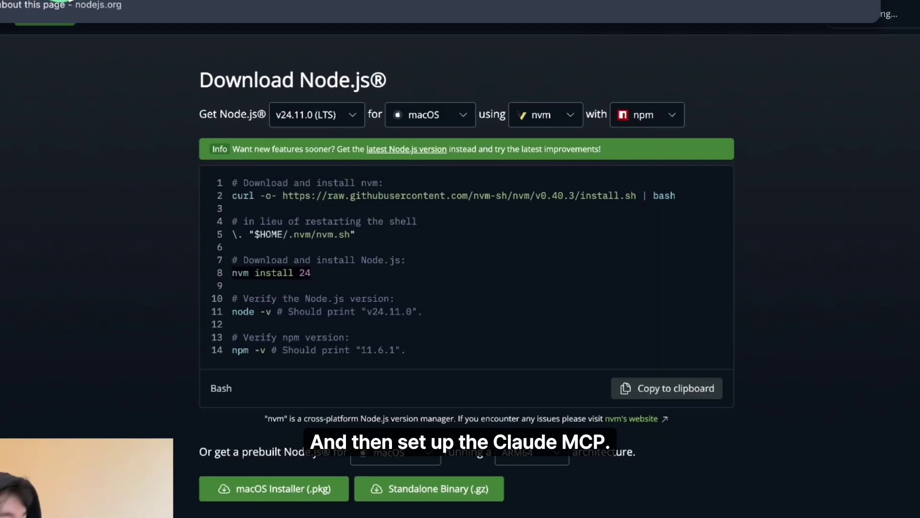
{"action": "type", "text": "claude mcp"}
{"action": "key", "text": "Return"}
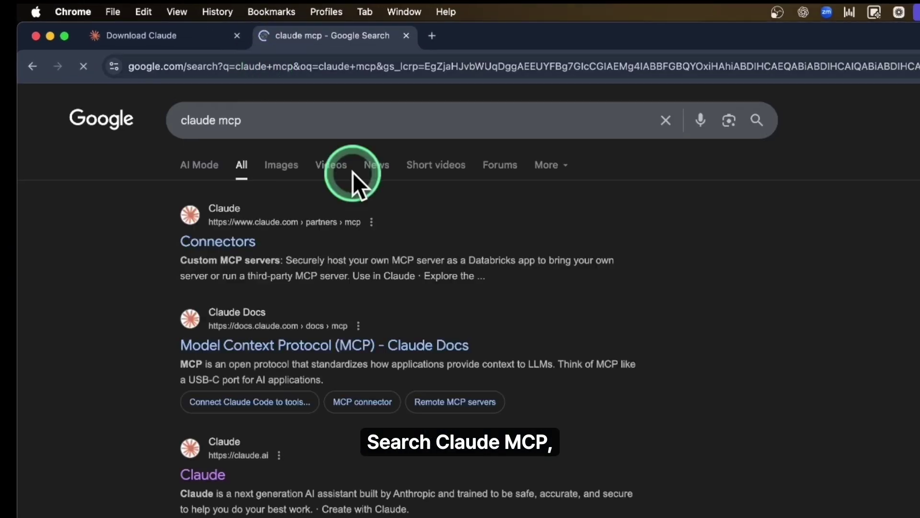
{"action": "scroll", "coordinate": [288, 335], "scroll_direction": "down", "scroll_amount": 5}
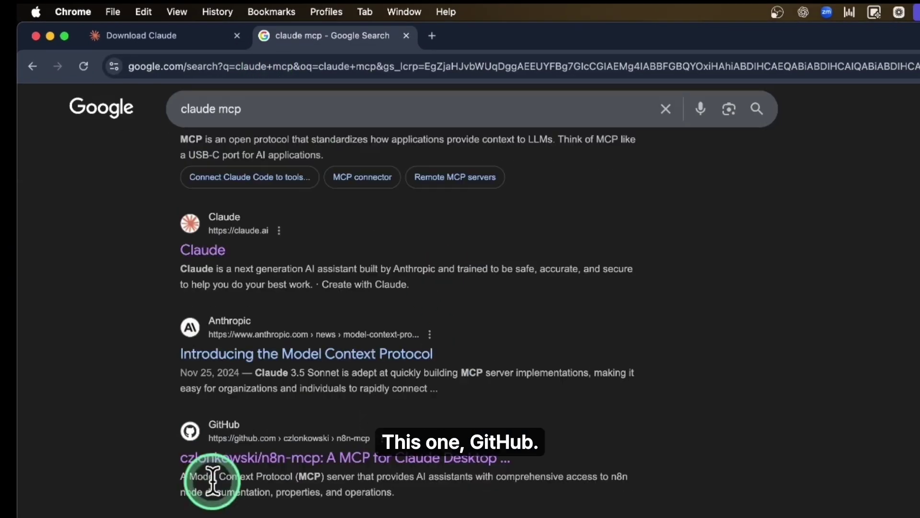
{"action": "left_click", "coordinate": [433, 470]}
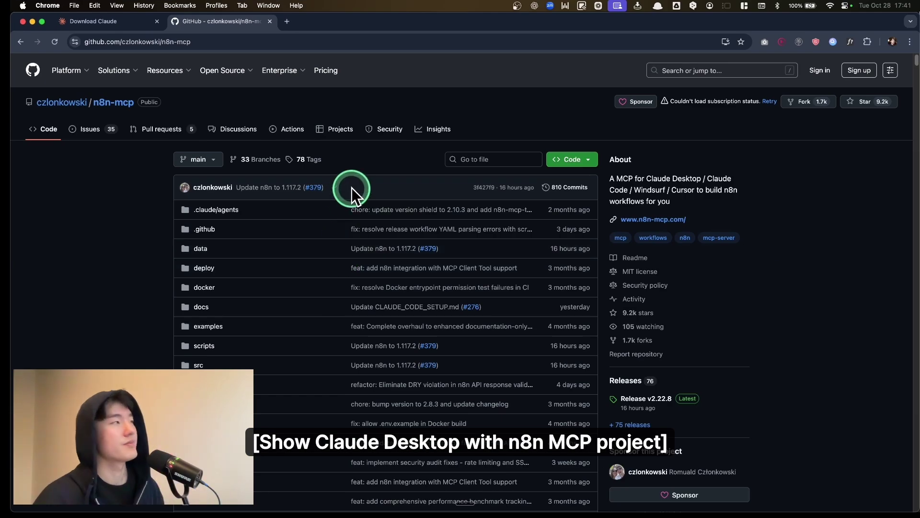
Copy the Claude Desktop configuration block from the n8n-mcp repository's README
{"action": "scroll", "coordinate": [351, 188], "scroll_direction": "down", "scroll_amount": 20}
{"action": "left_click_drag", "start_coordinate": [202, 321], "coordinate": [197, 206]}
{"action": "left_click", "coordinate": [508, 238]}
Switch to the Claude desktop app and open its Developer settings for local MCP servers
{"action": "key", "text": "super+Tab"}
{"action": "key", "text": "Escape"}
{"action": "key", "text": "alt+space"}
{"action": "type", "text": "l"}
{"action": "left_click", "coordinate": [46, 5]}
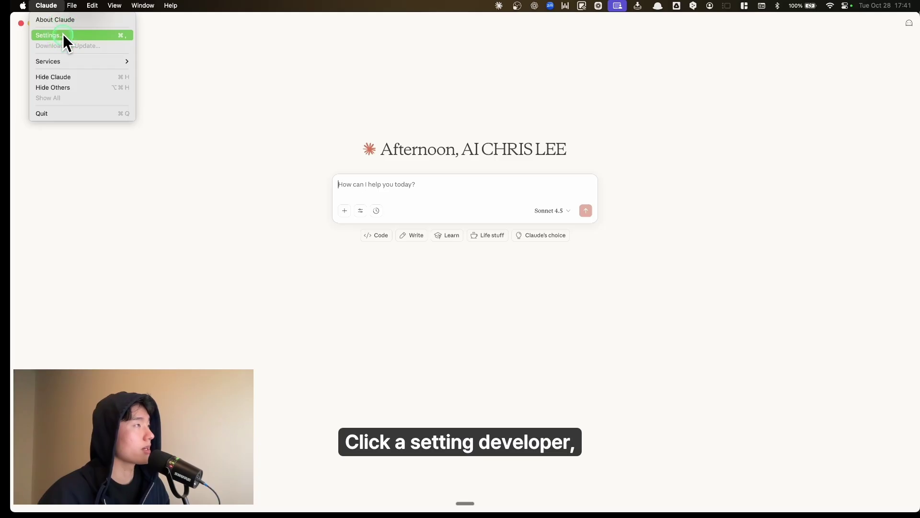
{"action": "left_click", "coordinate": [63, 38]}
{"action": "left_click", "coordinate": [274, 273]}
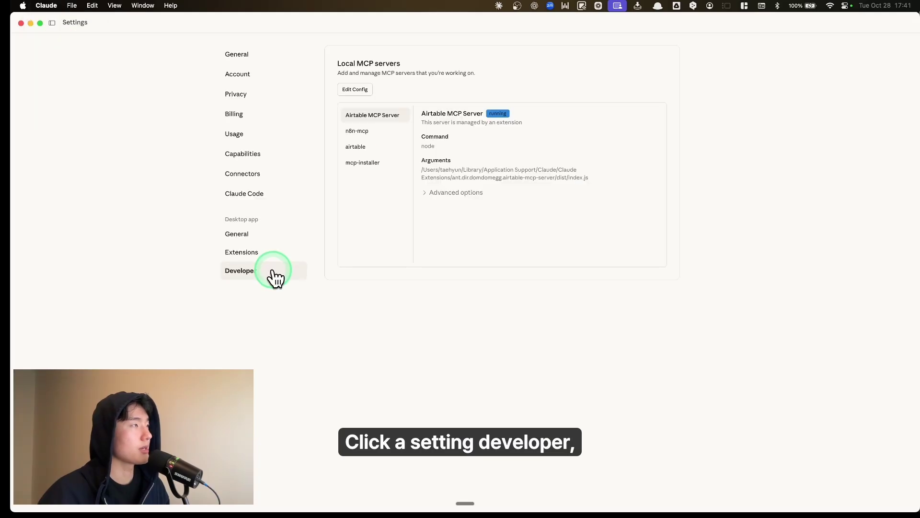
Open claude_desktop_config.json from the local MCP server settings in TextEdit and bring its window into clear view
{"action": "left_click", "coordinate": [355, 90]}
{"action": "double_click", "coordinate": [543, 199]}
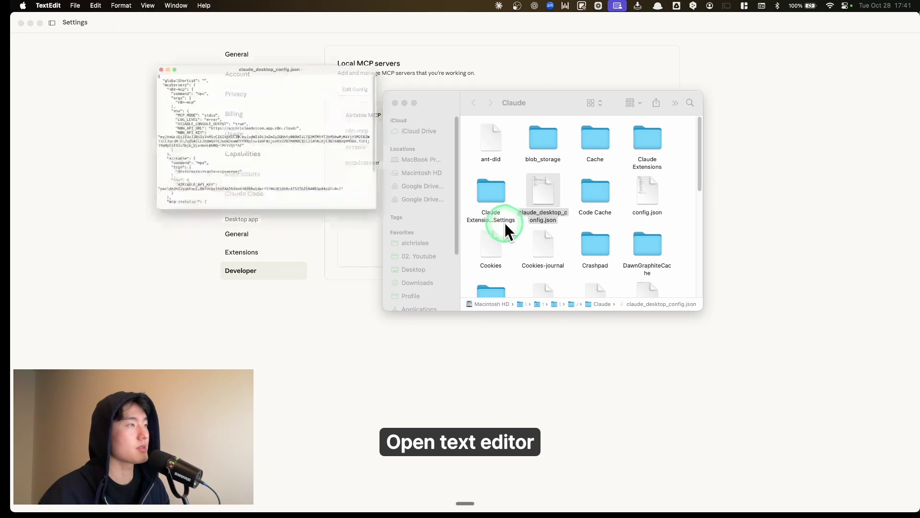
{"action": "left_click_drag", "start_coordinate": [188, 46], "coordinate": [395, 107]}
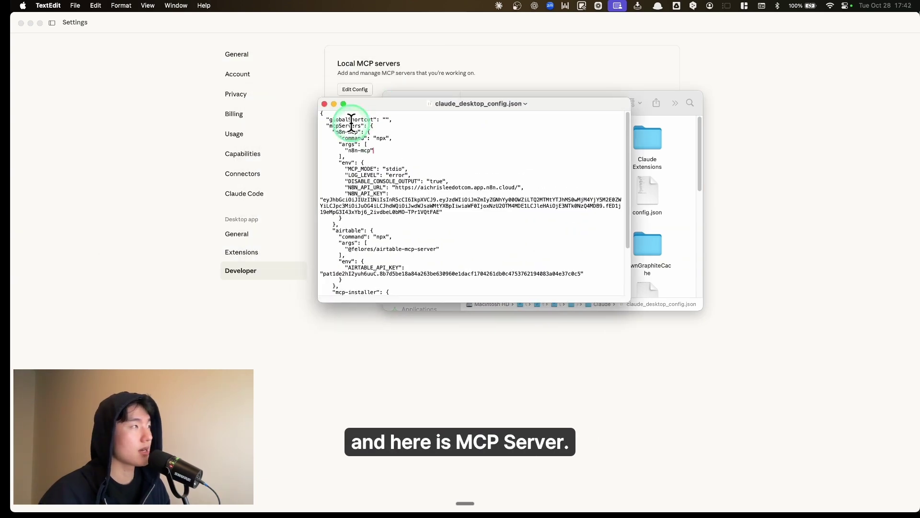
Paste the copied n8n-mcp configuration into claude_desktop_config.json and go to the n8n API key and URL values
{"action": "scroll", "coordinate": [491, 267], "scroll_direction": "down", "scroll_amount": 10}
{"action": "left_click", "coordinate": [490, 269]}
{"action": "key", "text": "super+v"}
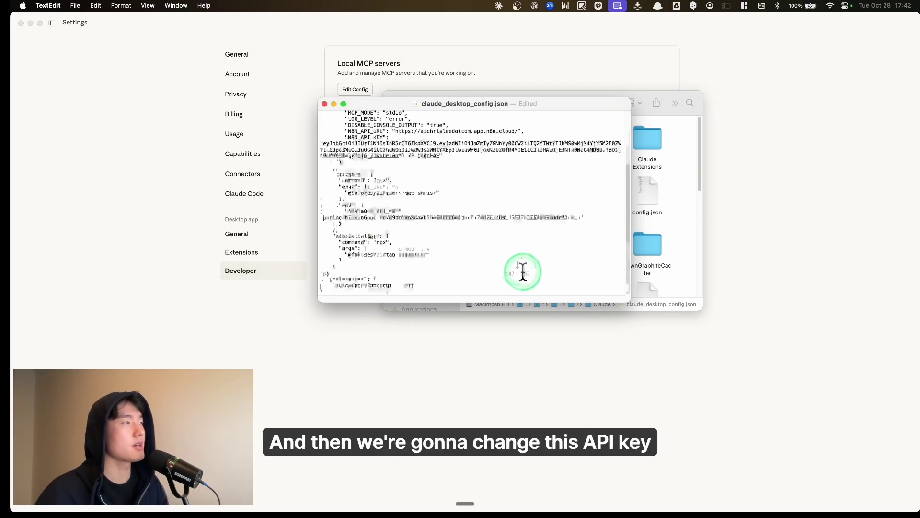
{"action": "scroll", "coordinate": [392, 214], "scroll_direction": "up", "scroll_amount": 3}
{"action": "triple_click", "coordinate": [397, 209]}
{"action": "left_click", "coordinate": [423, 187]}
Switch to n8n in Chrome and create an API key labelled "n8n mcp" in the n8n API settings
{"action": "key", "text": "super+Tab"}
{"action": "key", "text": "super+Tab"}
{"action": "key", "text": "super+Tab"}
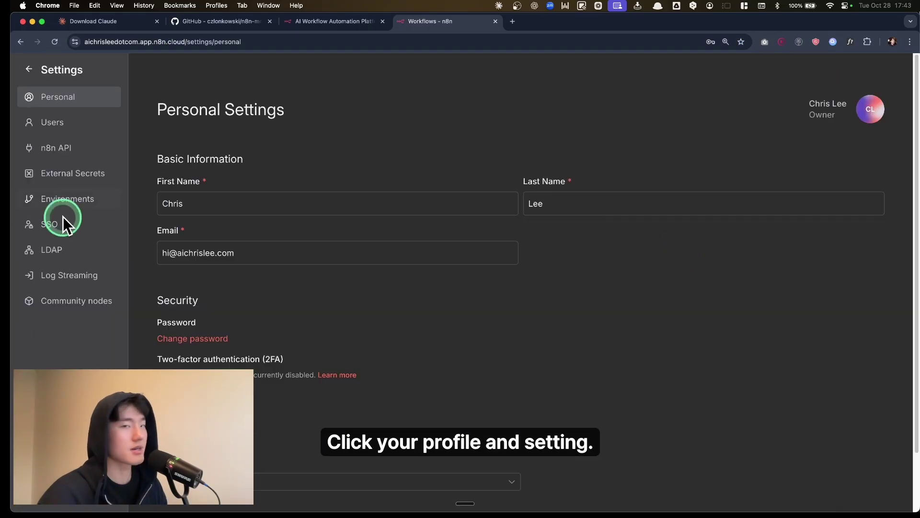
{"action": "left_click", "coordinate": [74, 153]}
{"action": "left_click", "coordinate": [401, 193]}
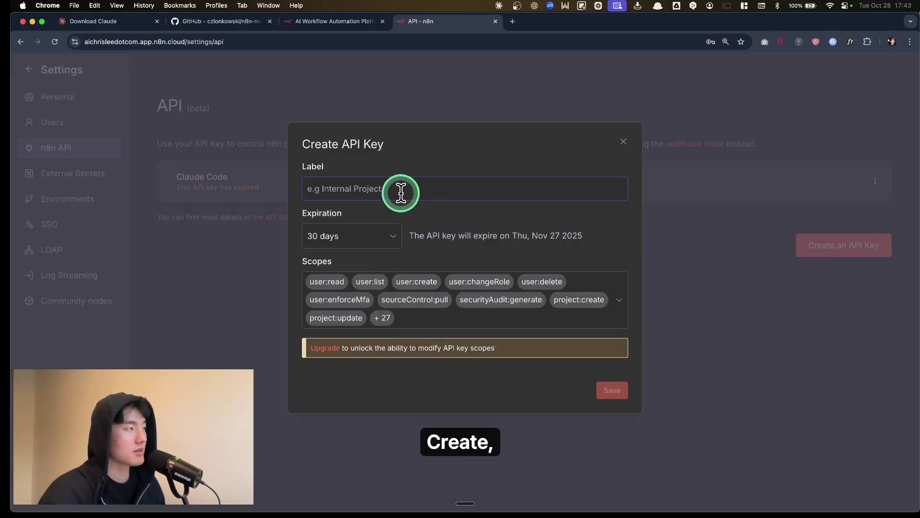
{"action": "type", "text": "n8n mcp"}
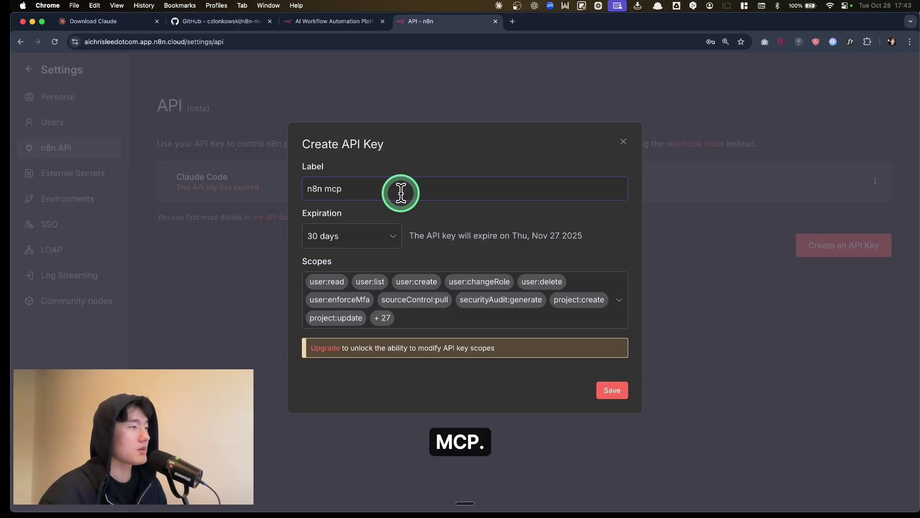
{"action": "left_click", "coordinate": [612, 390]}
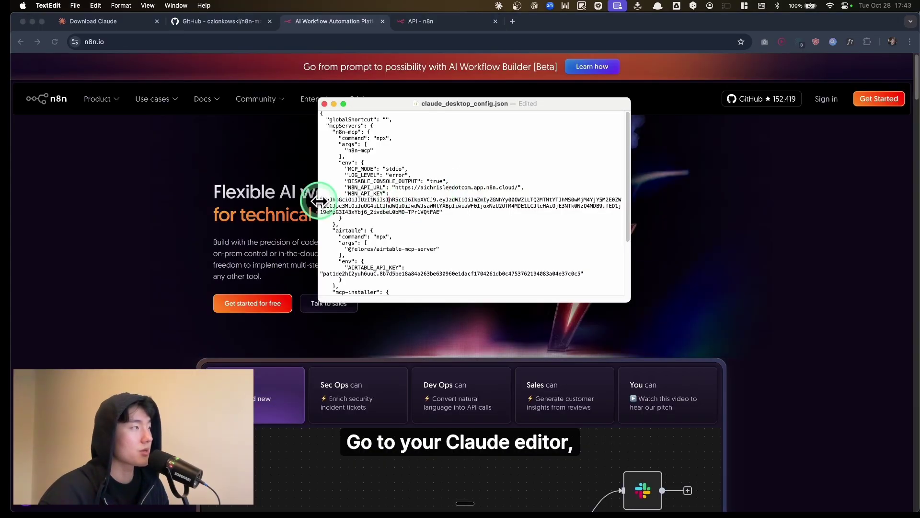
Paste the new API key as the N8N_API_KEY value in claude_desktop_config.json and check the N8N_API_URL against the n8n page
{"action": "left_click_drag", "start_coordinate": [319, 201], "coordinate": [442, 212]}
{"action": "key", "text": "super+v"}
{"action": "left_click", "coordinate": [395, 188]}
{"action": "left_click_drag", "start_coordinate": [395, 188], "coordinate": [520, 187]}
{"action": "left_click", "coordinate": [417, 25]}
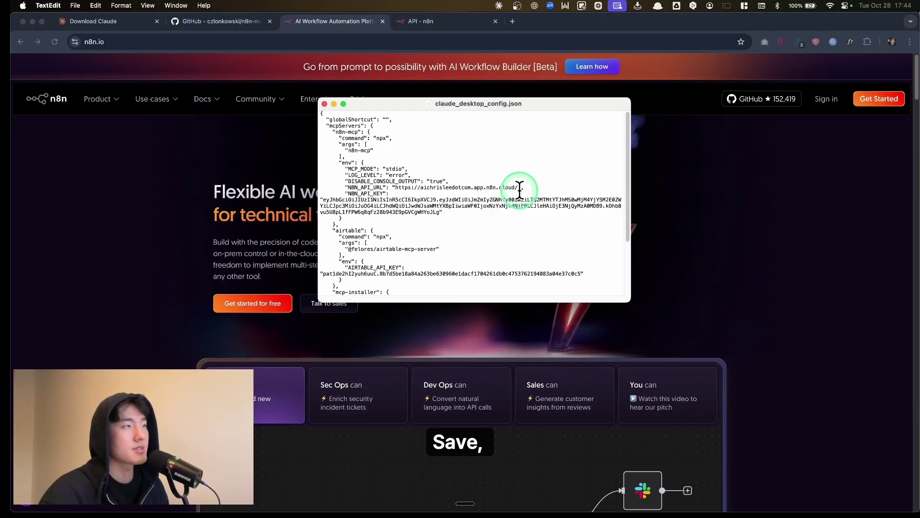
{"action": "key", "text": "super+w"}
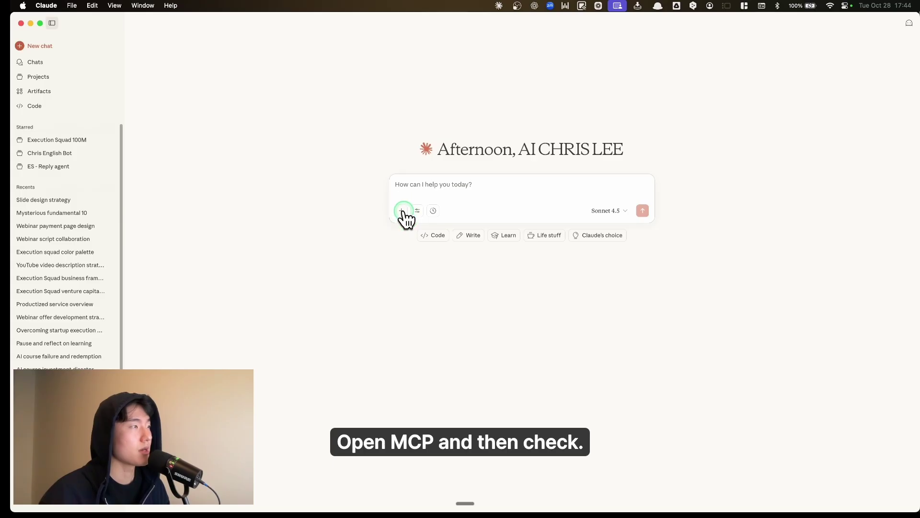
Open the n8n-mcp connector's tool list in a Claude chat and enable its tools, including Tools documentation and List nodes
{"action": "left_click", "coordinate": [417, 211]}
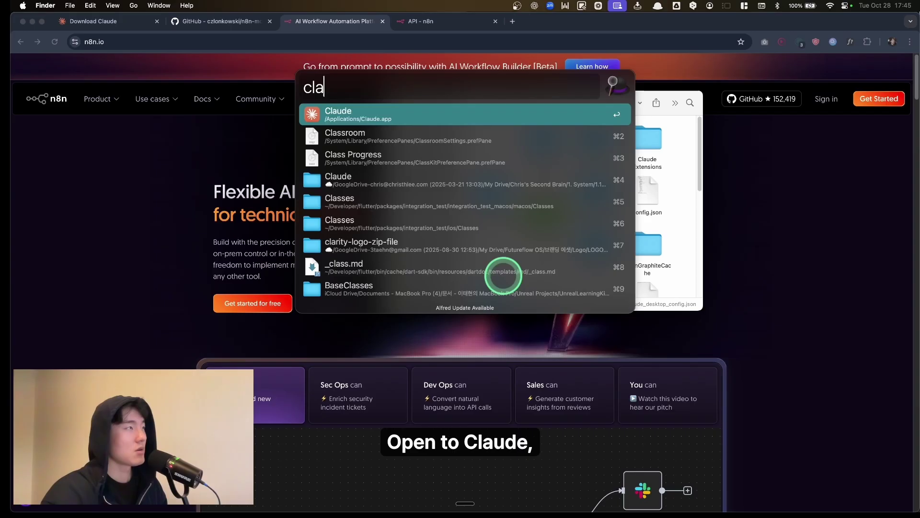
{"action": "left_click", "coordinate": [503, 273]}
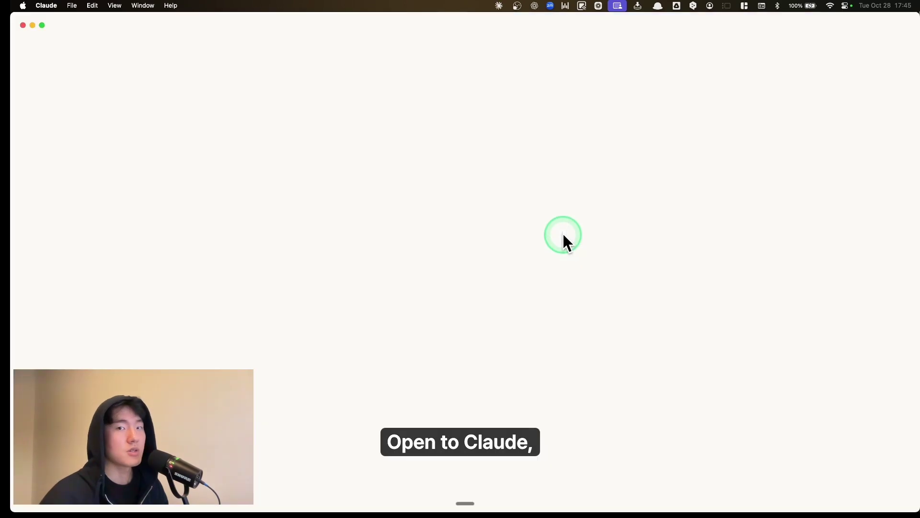
{"action": "left_click", "coordinate": [417, 211]}
{"action": "scroll", "coordinate": [475, 304], "scroll_direction": "down", "scroll_amount": 2}
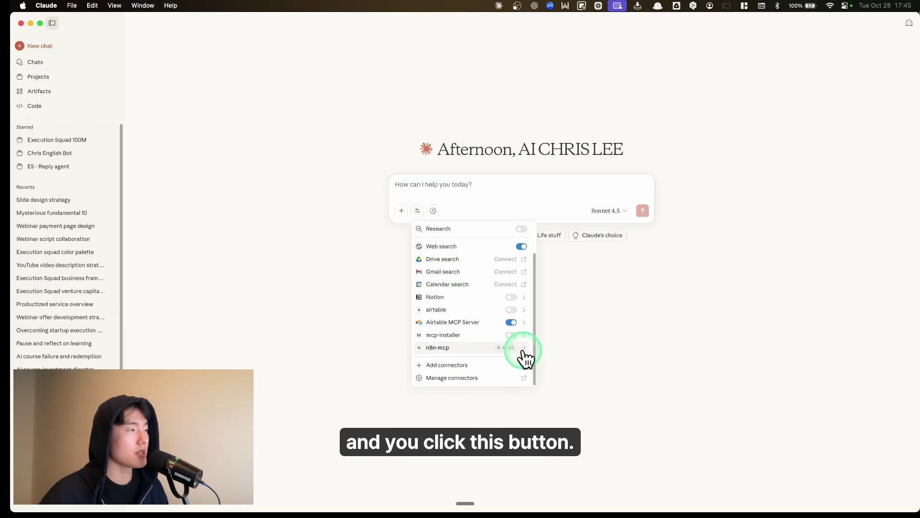
{"action": "left_click", "coordinate": [466, 348]}
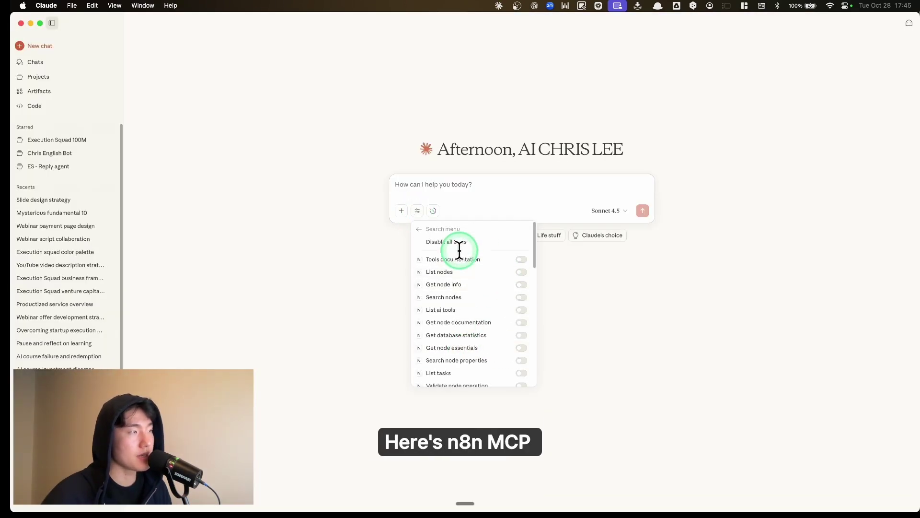
{"action": "left_click", "coordinate": [521, 259]}
{"action": "left_click", "coordinate": [521, 272]}
{"action": "left_click", "coordinate": [522, 322]}
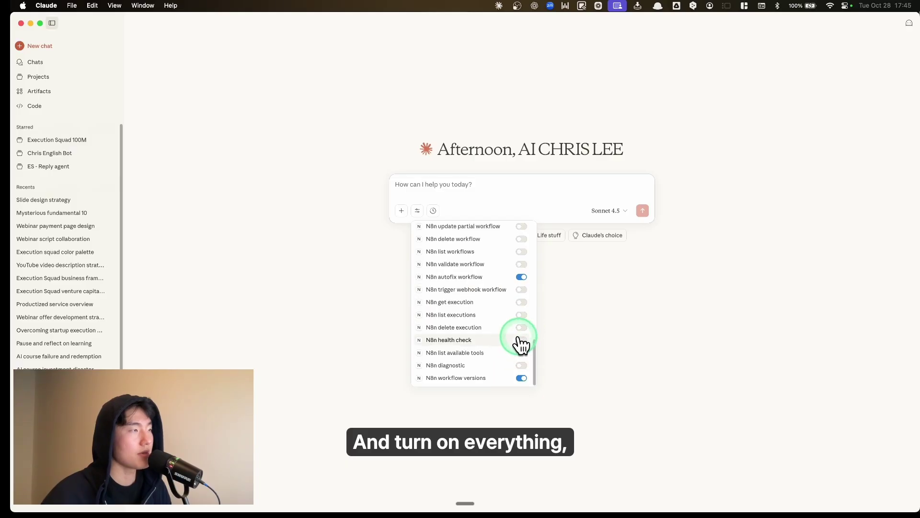
{"action": "scroll", "coordinate": [509, 318], "scroll_direction": "up", "scroll_amount": 3}
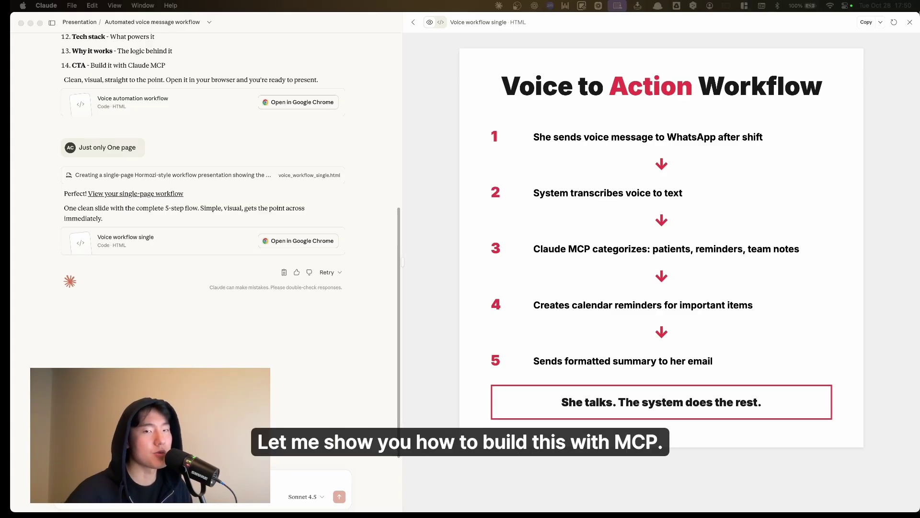
Create a personal Claude project named "Claude N8N Project"
{"action": "left_click", "coordinate": [18, 79]}
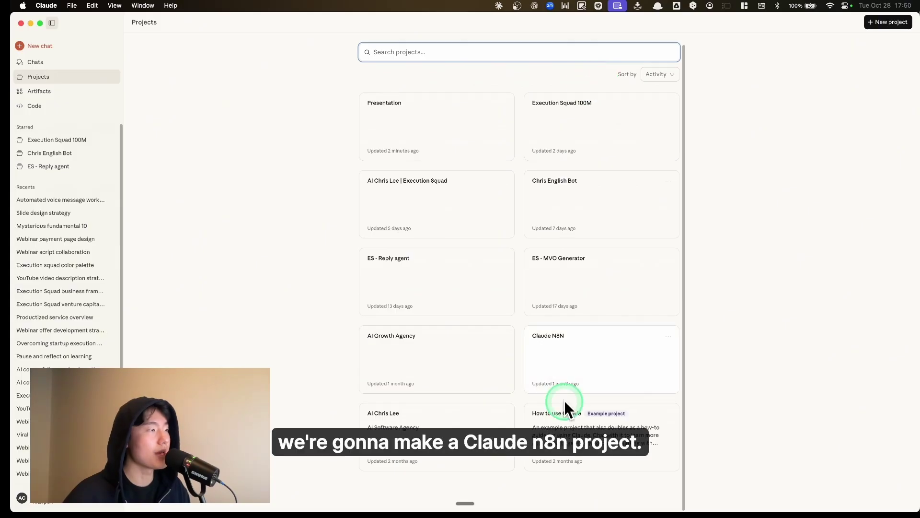
{"action": "left_click", "coordinate": [884, 23]}
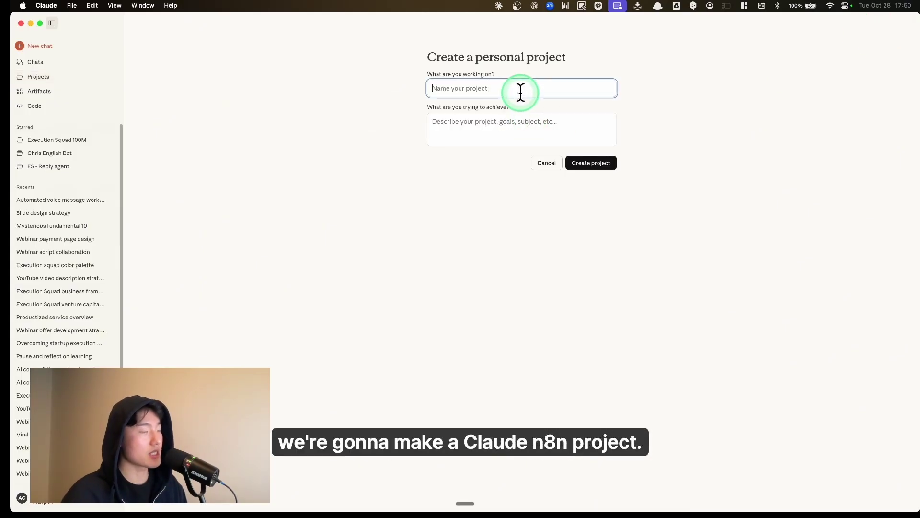
{"action": "type", "text": "Claude N8N Projec"}
{"action": "type", "text": "t"}
{"action": "left_click", "coordinate": [590, 163]}
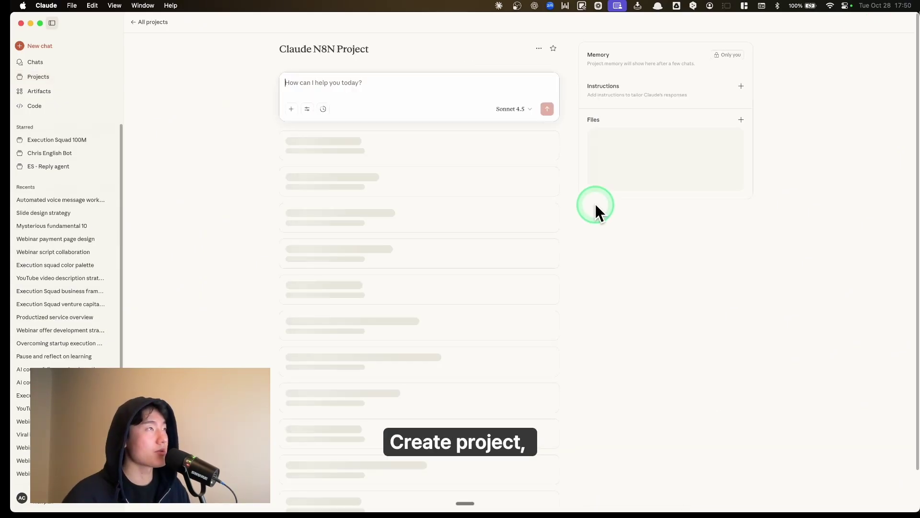
Copy the Claude Project Setup system instructions from the n8n-mcp README and save them as the new project's instructions
{"action": "left_click", "coordinate": [743, 86]}
{"action": "key", "text": "super+Tab"}
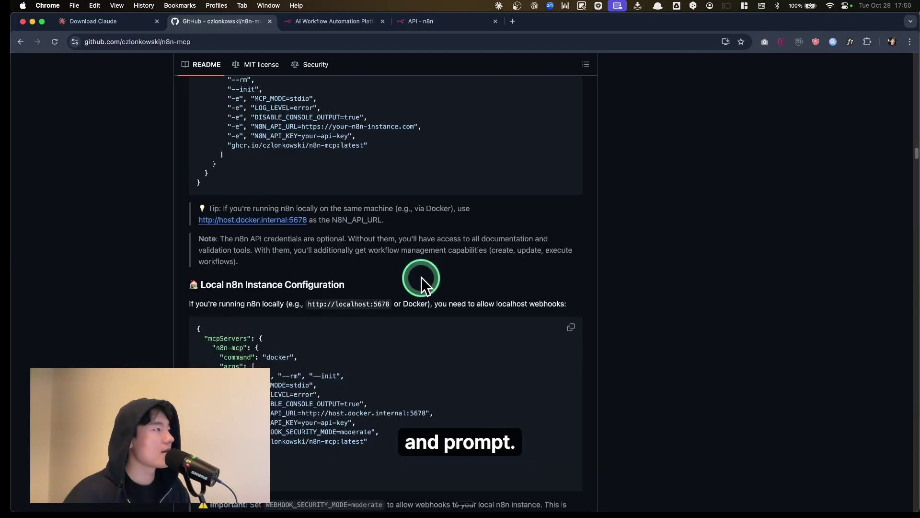
{"action": "scroll", "coordinate": [422, 277], "scroll_direction": "down", "scroll_amount": 10}
{"action": "left_click", "coordinate": [571, 340]}
{"action": "scroll", "coordinate": [450, 342], "scroll_direction": "down", "scroll_amount": 3}
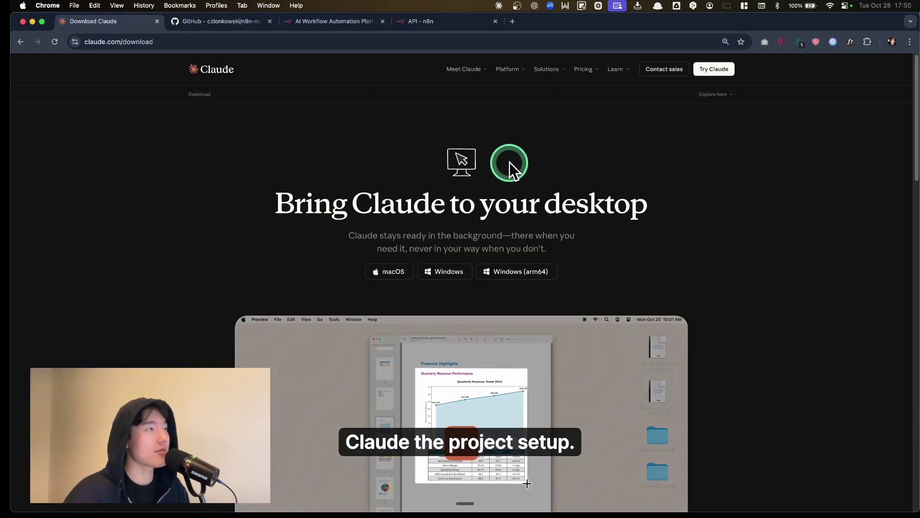
{"action": "key", "text": "super+Tab"}
{"action": "key", "text": "super+v"}
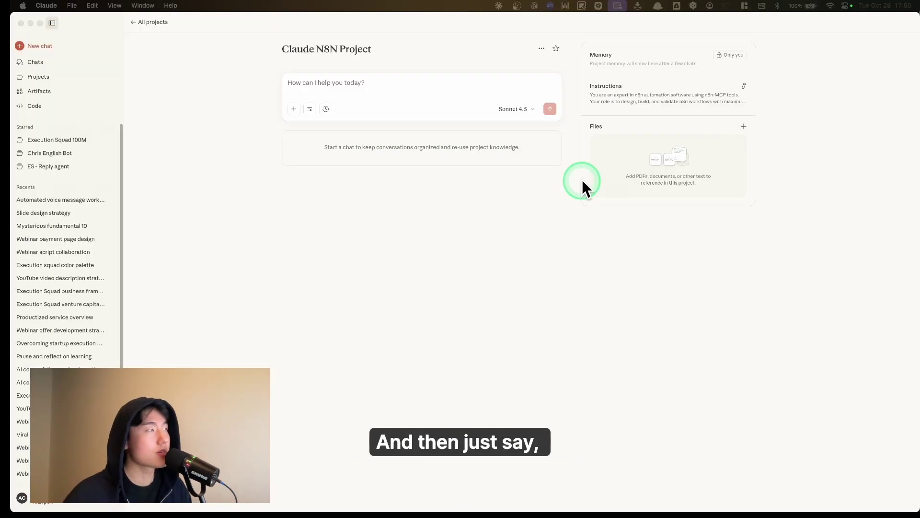
Prompt Claude to create a nurse post-shift brain dump n8n workflow that transcribes voice messages, categorizes them, creates Google Calendar reminders and sends a Gmail summary
{"action": "key", "text": "super+="}
{"action": "key", "text": "super+="}
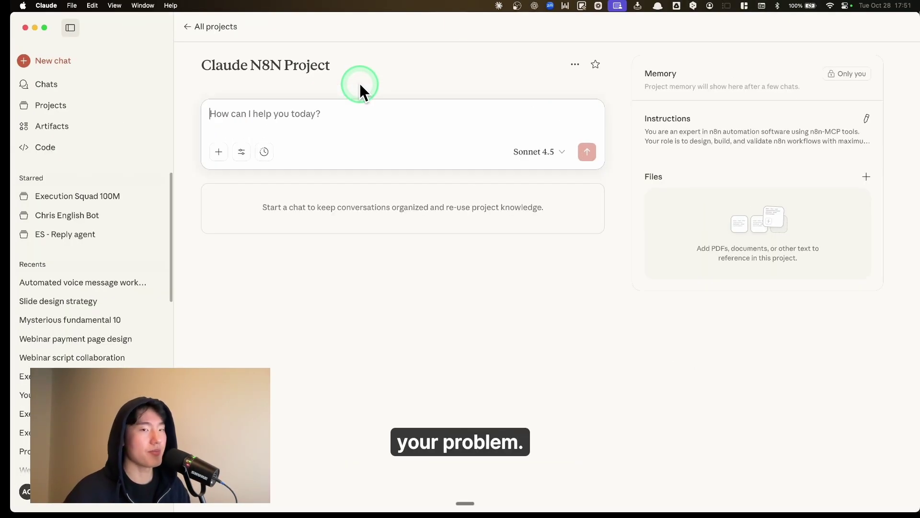
{"action": "key", "text": "fn+space"}
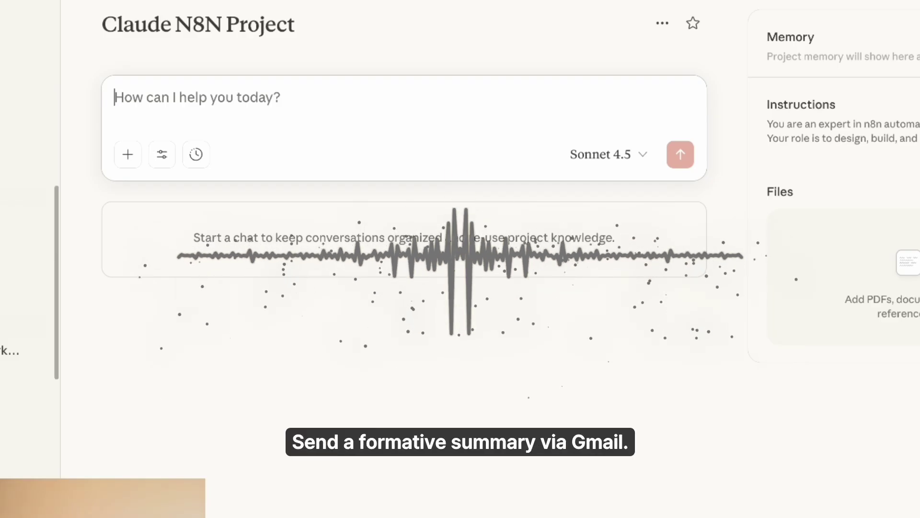
{"action": "left_click", "coordinate": [346, 100]}
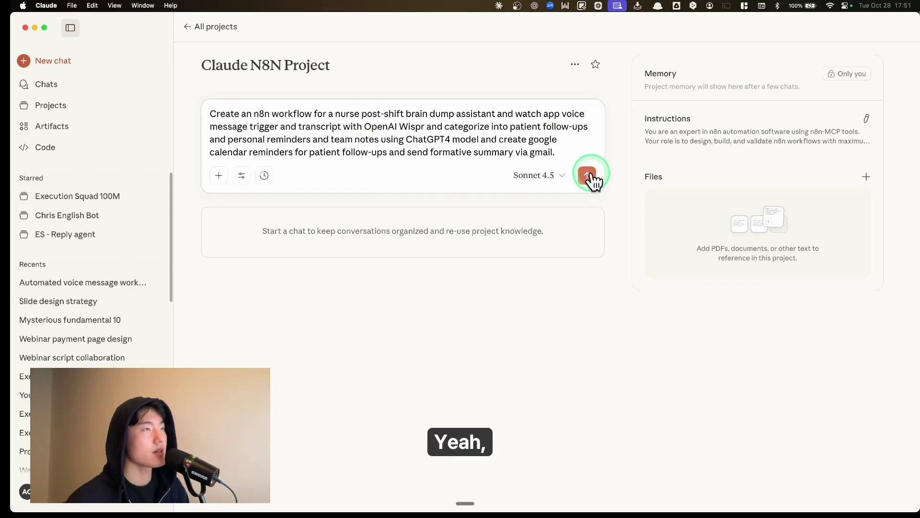
{"action": "left_click", "coordinate": [678, 154]}
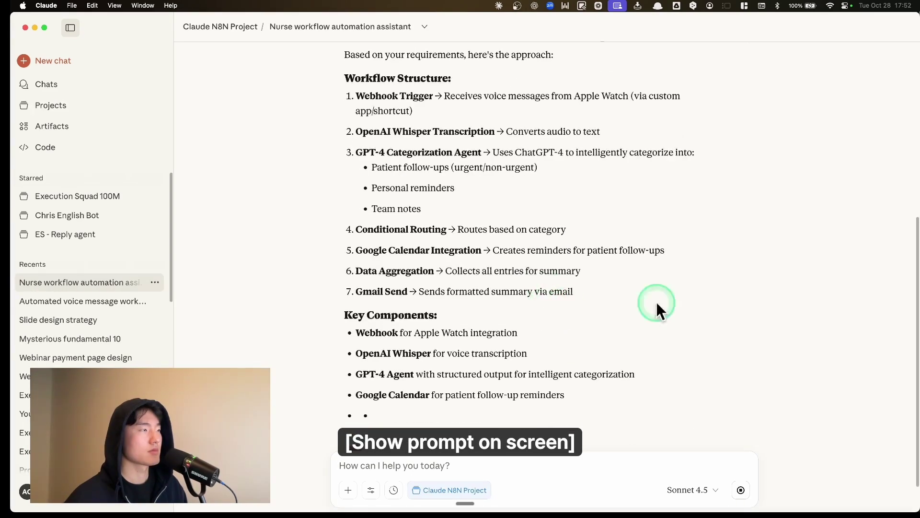
Review Claude's proposed workflow structure and key components, and examine the Nurse Post-Shift Brain Dump workflow on the n8n canvas
{"action": "left_click", "coordinate": [449, 469]}
{"action": "scroll", "coordinate": [453, 328], "scroll_direction": "up", "scroll_amount": 10}
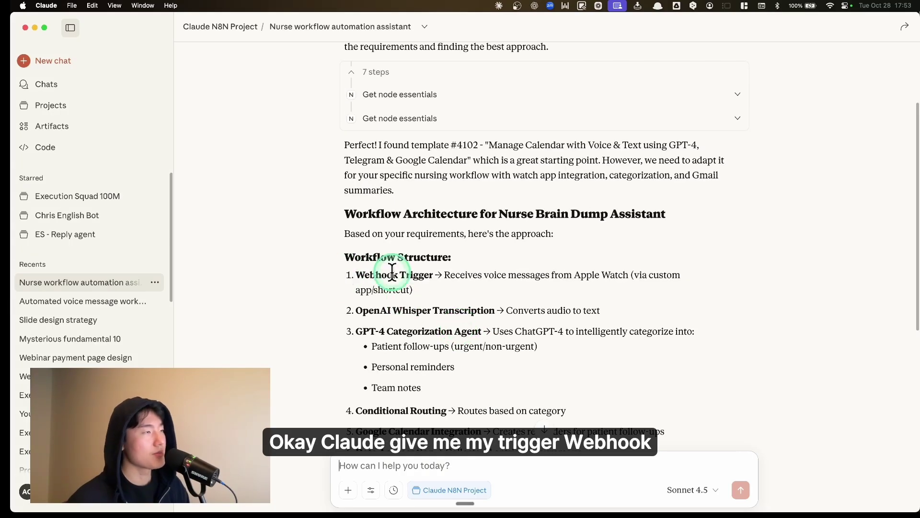
{"action": "scroll", "coordinate": [450, 308], "scroll_direction": "down", "scroll_amount": 2}
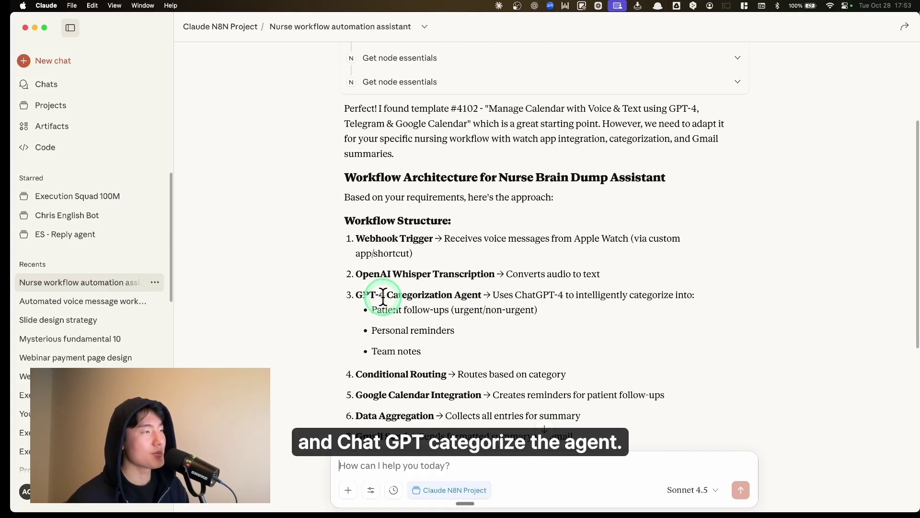
{"action": "scroll", "coordinate": [450, 250], "scroll_direction": "down", "scroll_amount": 4}
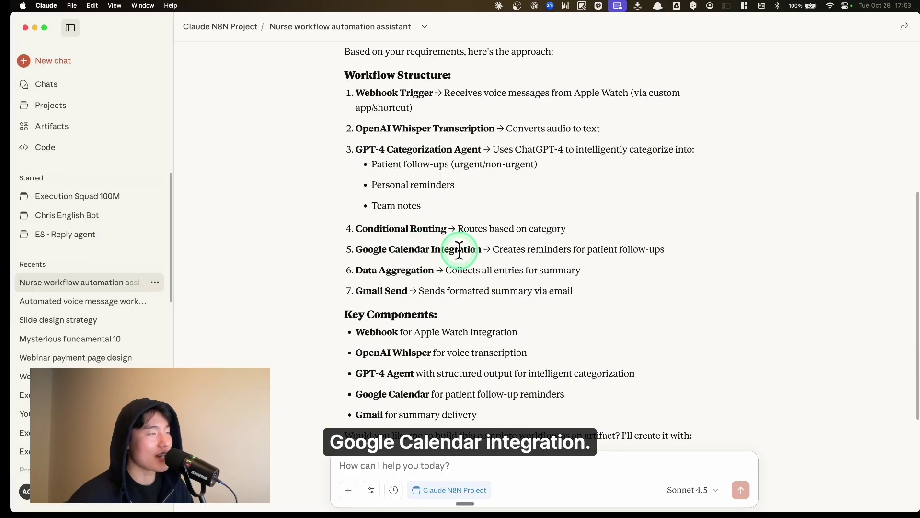
{"action": "scroll", "coordinate": [399, 240], "scroll_direction": "down", "scroll_amount": 5}
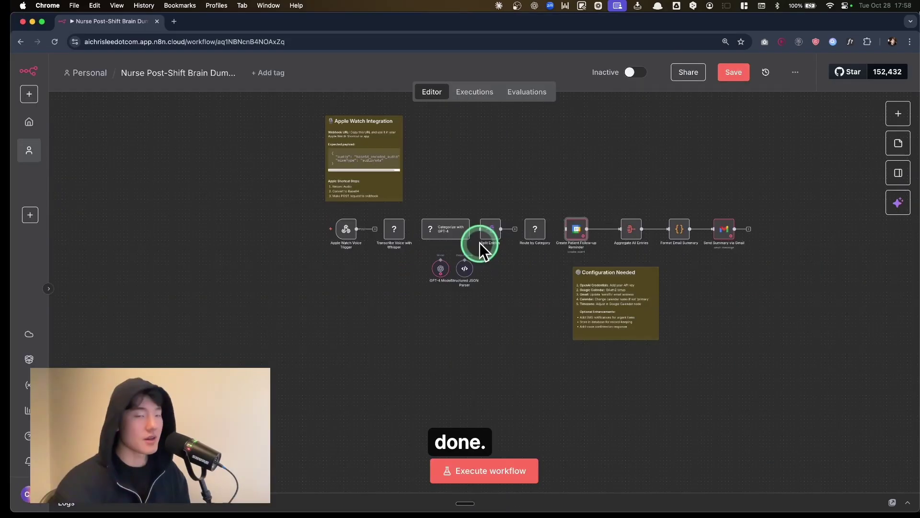
{"action": "scroll", "coordinate": [516, 245], "scroll_direction": "up", "scroll_amount": 3}
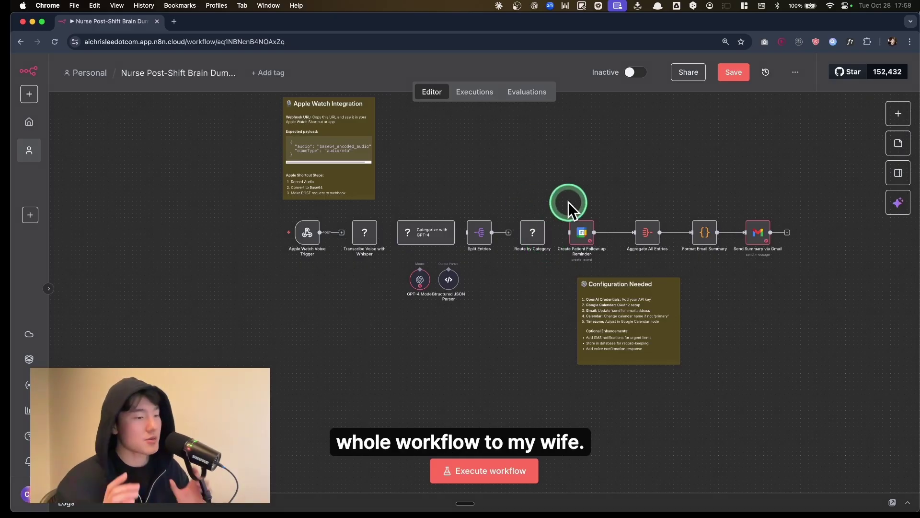
Open Upwork in a new browser tab and go to its account login
{"action": "left_click", "coordinate": [175, 21]}
{"action": "type", "text": "up"}
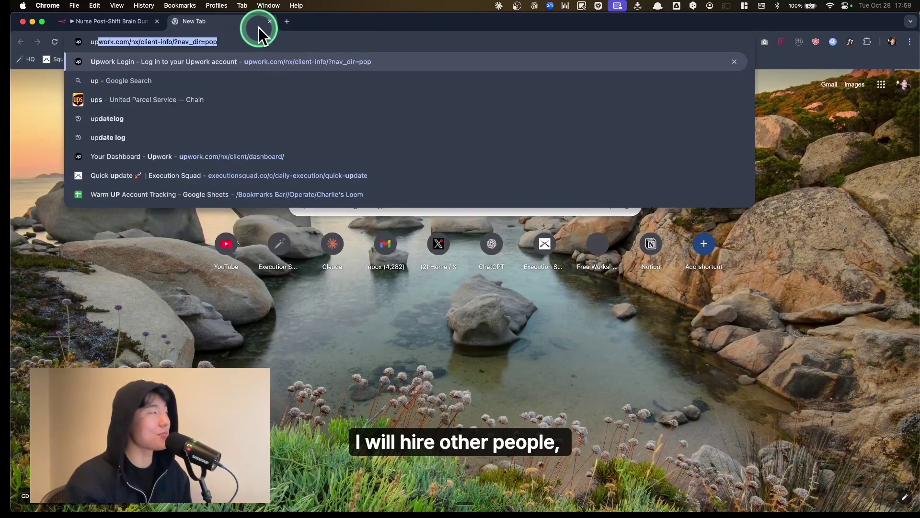
{"action": "key", "text": "Return"}
{"action": "left_click", "coordinate": [116, 72]}
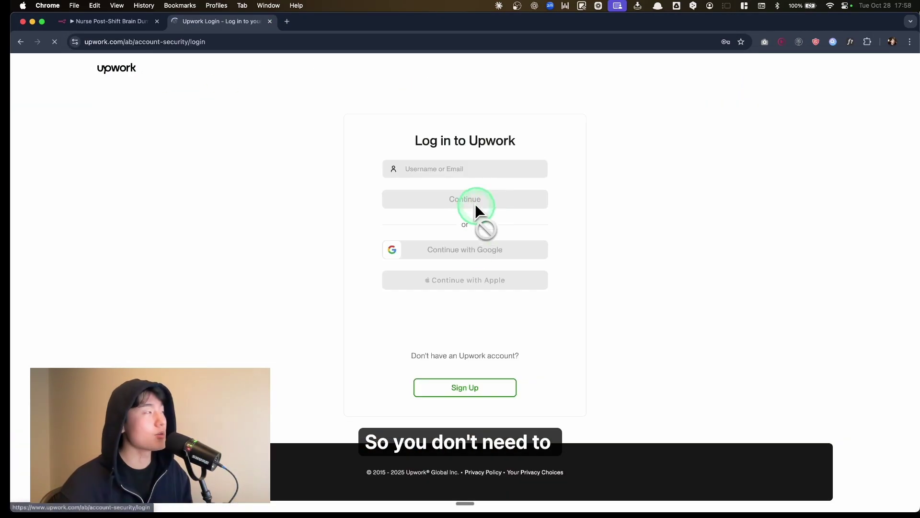
{"action": "left_click", "coordinate": [505, 245]}
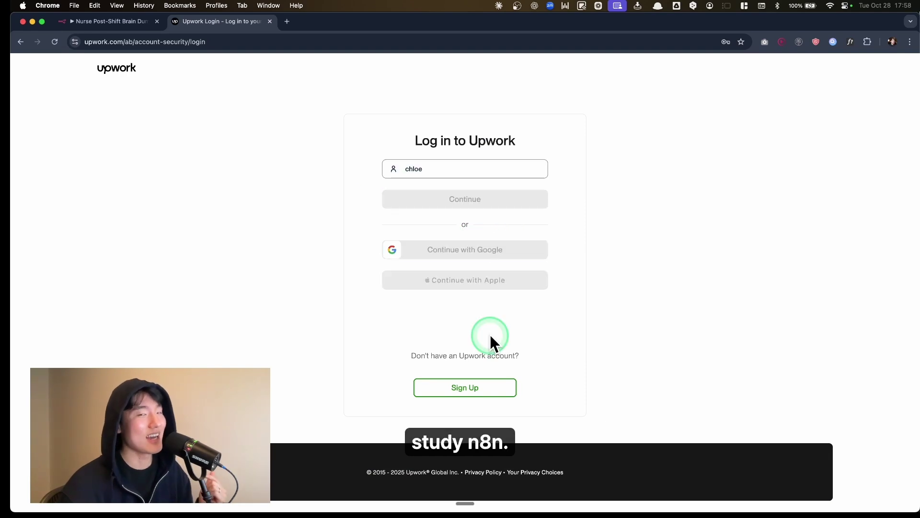
Search Upwork's talent for "n8n"
{"action": "left_click", "coordinate": [658, 69]}
{"action": "type", "text": "n8n"}
{"action": "key", "text": "Return"}
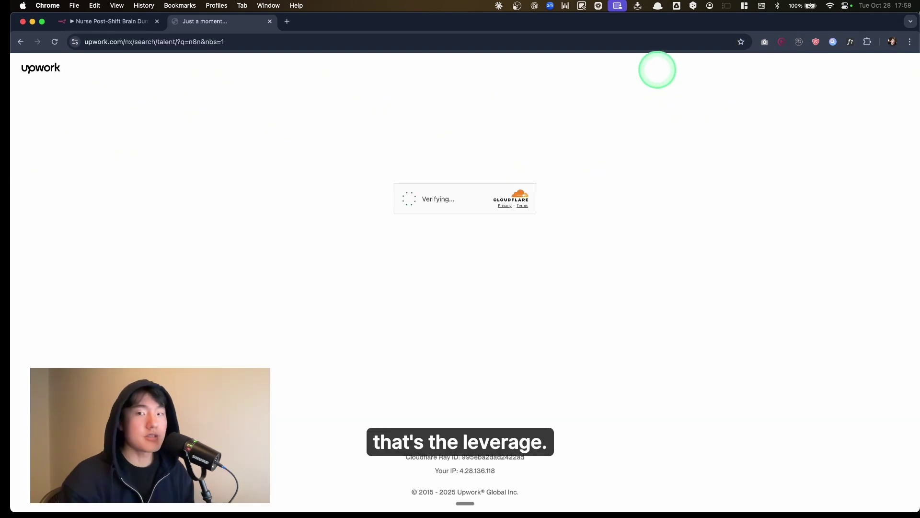